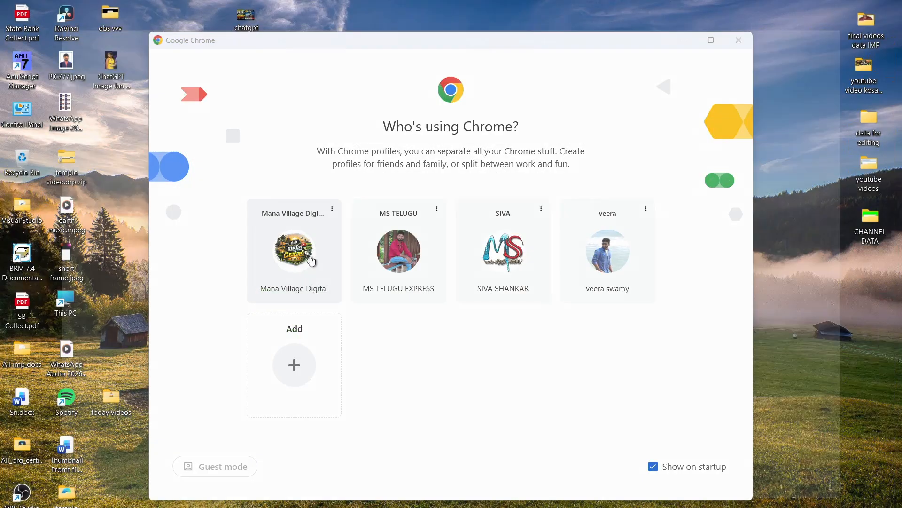
# Open the Mana Village Digital browser profile and launch NotebookLM from the list of Google apps.
pyautogui.click(310, 256)
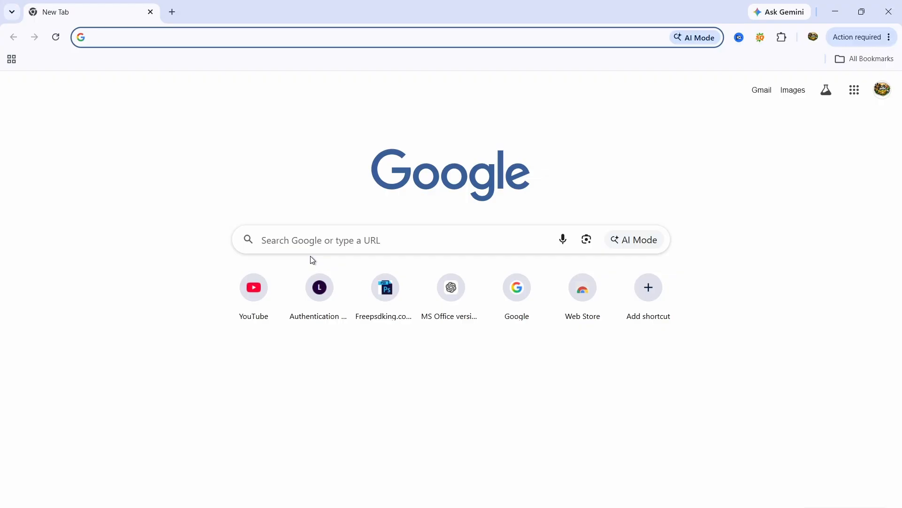
pyautogui.click(854, 93)
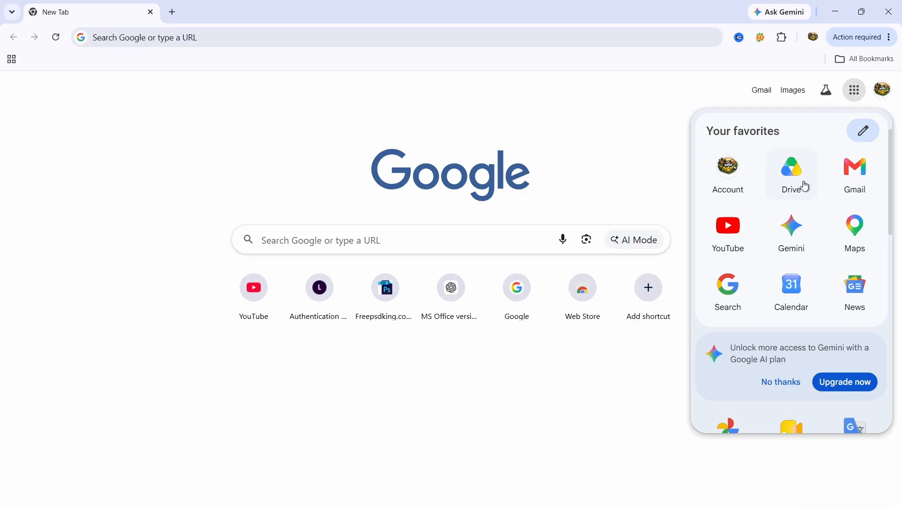
pyautogui.scroll(-7, 843, 292)
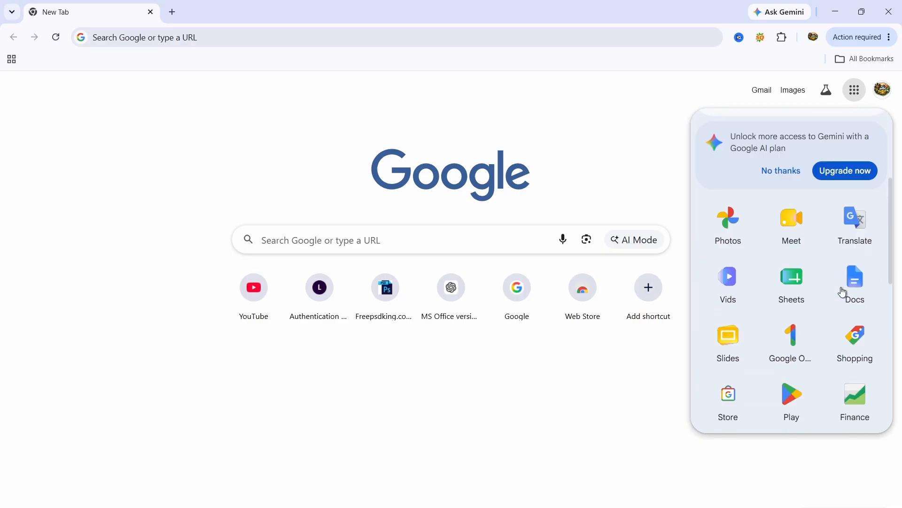
pyautogui.scroll(-3, 843, 292)
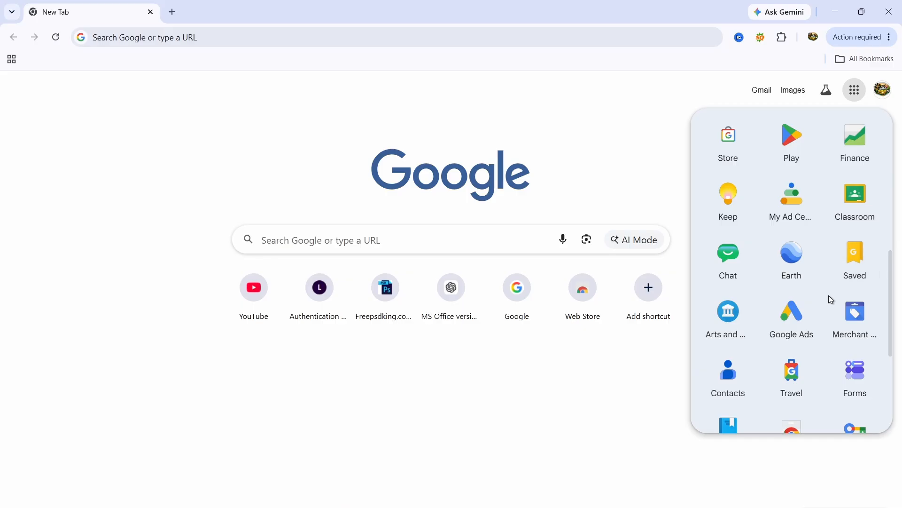
pyautogui.scroll(-3, 829, 296)
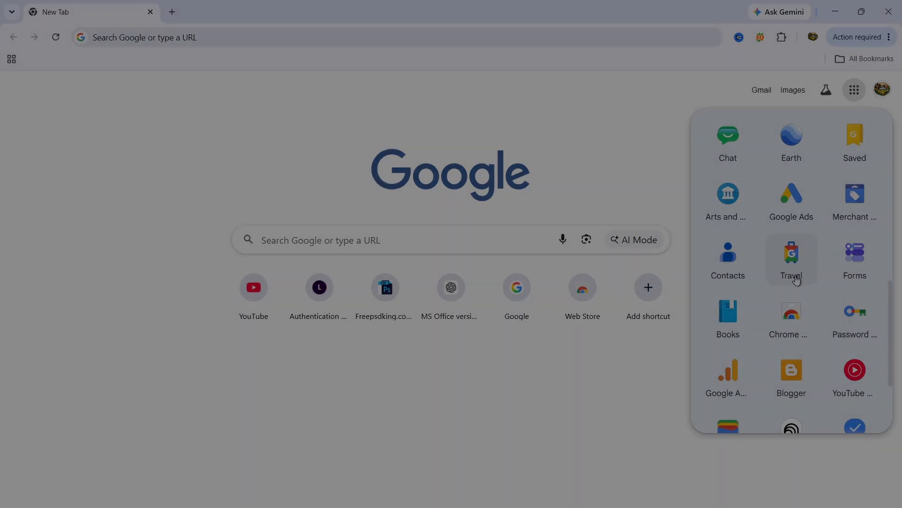
pyautogui.scroll(-2, 826, 329)
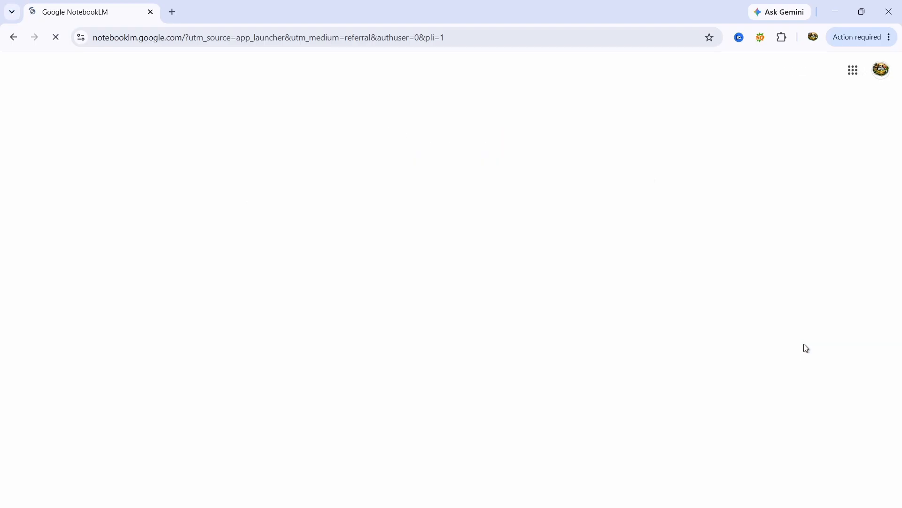
pyautogui.click(172, 11)
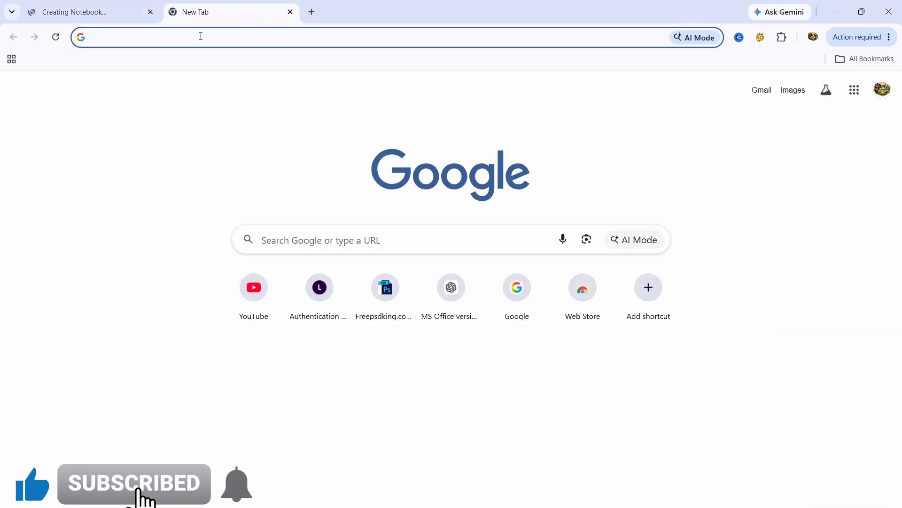
pyautogui.click(90, 12)
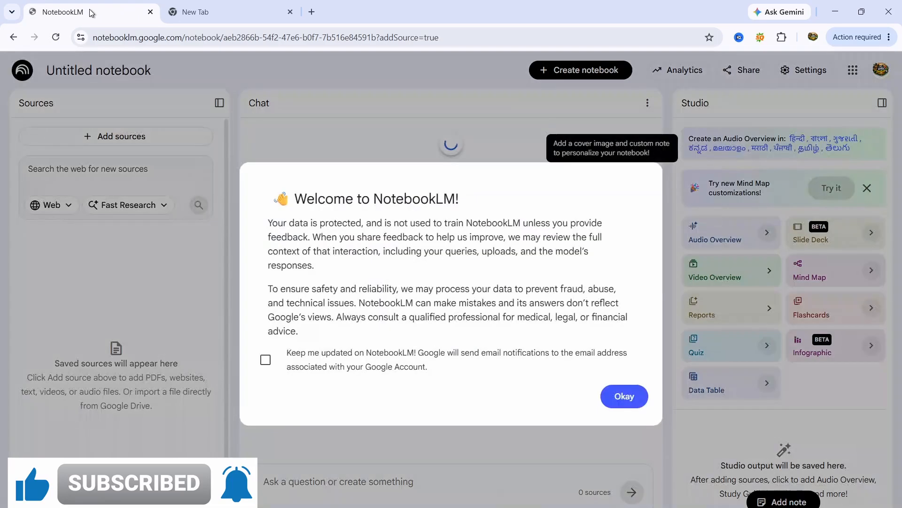
# Accept the NotebookLM welcome notice, then dismiss the add-source dialog and the Mind Map customization banner in the untitled notebook.
pyautogui.click(622, 396)
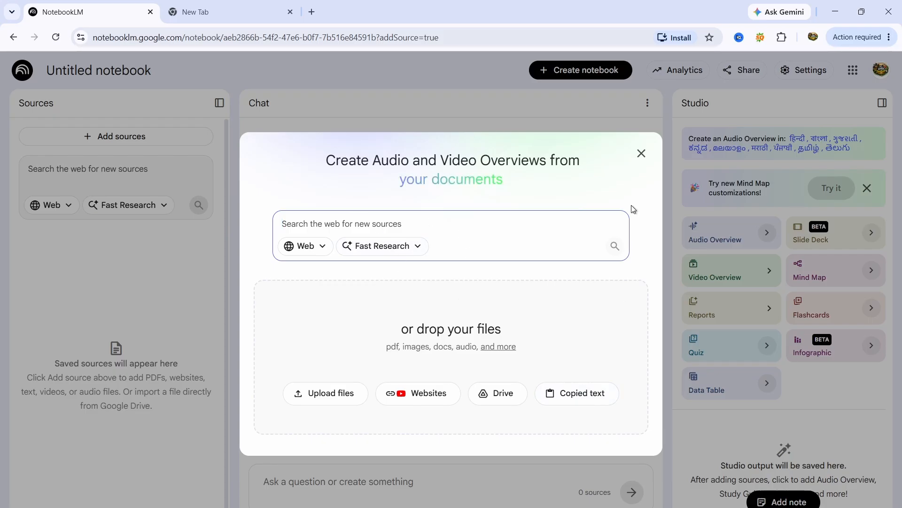
pyautogui.click(640, 153)
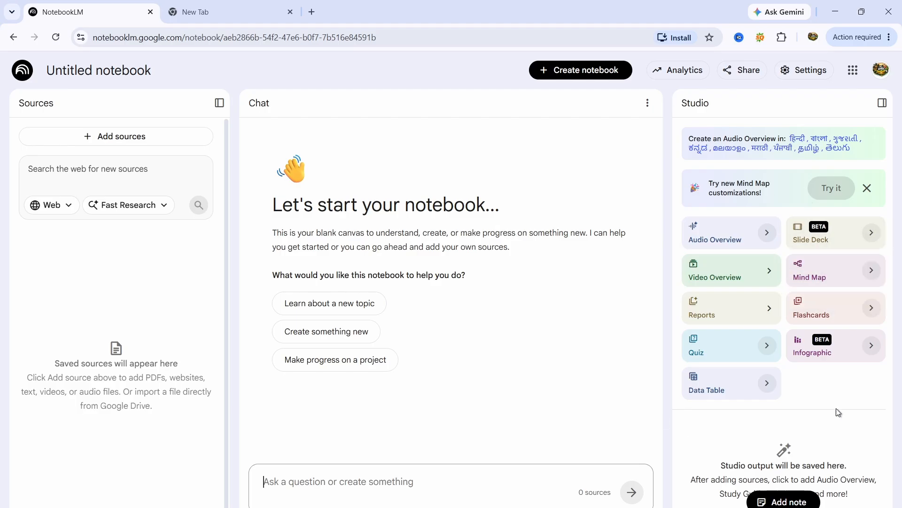
pyautogui.click(867, 189)
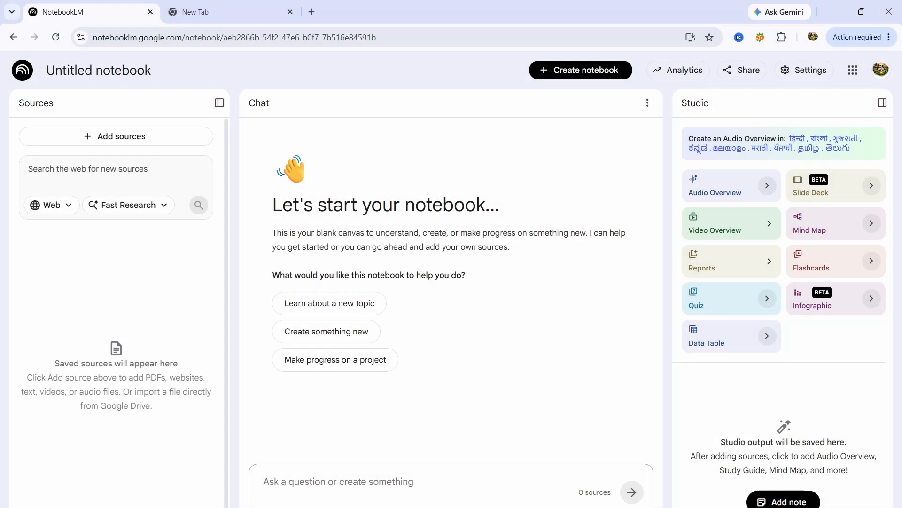
# Ask the notebook chat for "rainy season health tips" and read through the answer.
pyautogui.write('rainy season health tips')
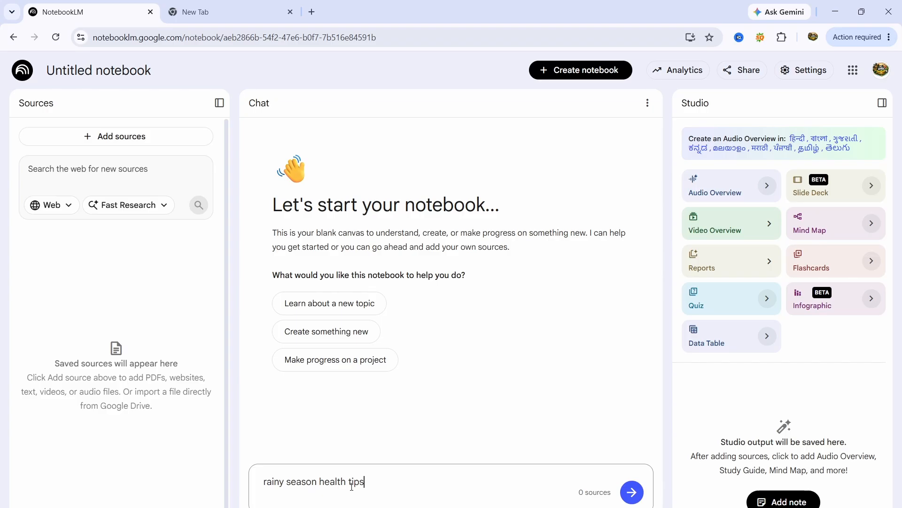
pyautogui.click(632, 492)
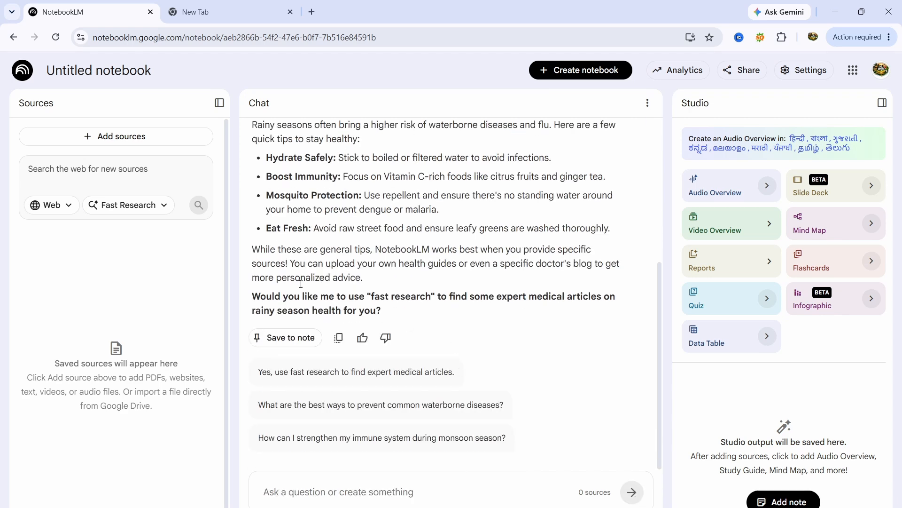
pyautogui.scroll(5, 382, 258)
pyautogui.scroll(-3, 326, 372)
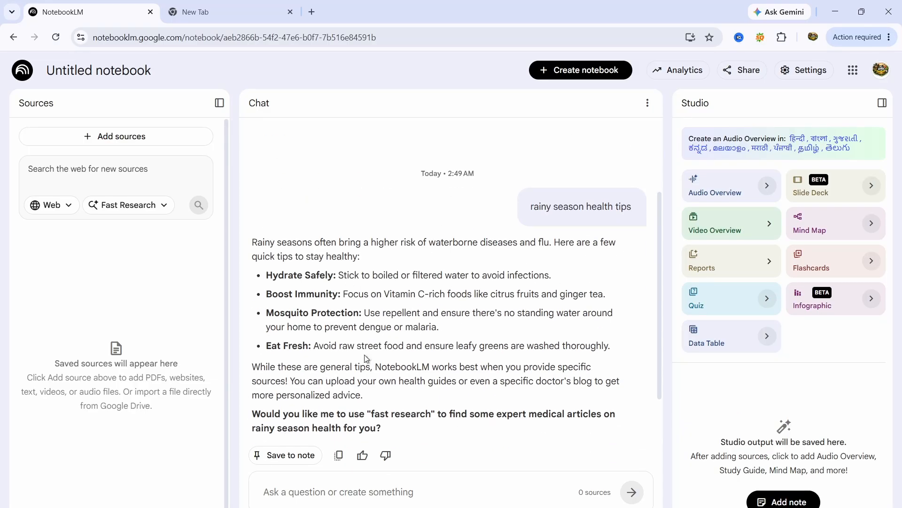
pyautogui.scroll(-3, 367, 359)
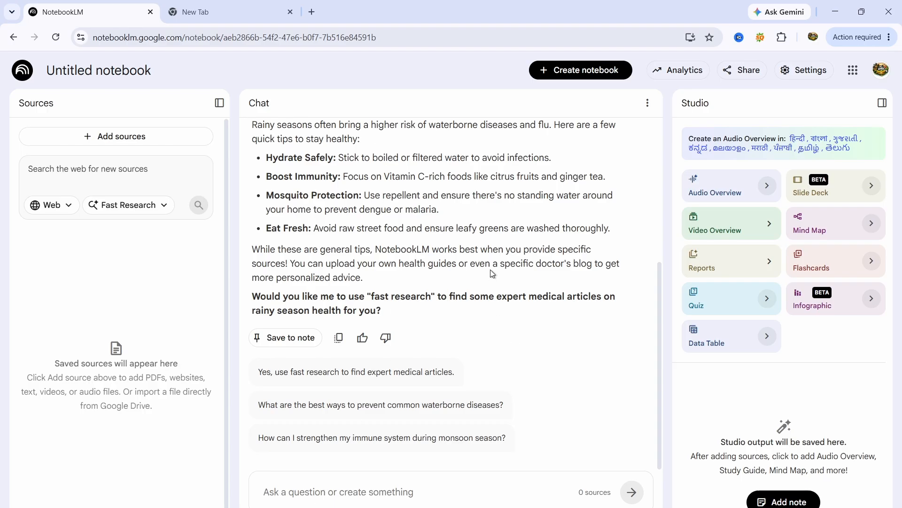
# Set the notebook's output language to Telugu (తెలుగు) and save the setting.
pyautogui.click(809, 70)
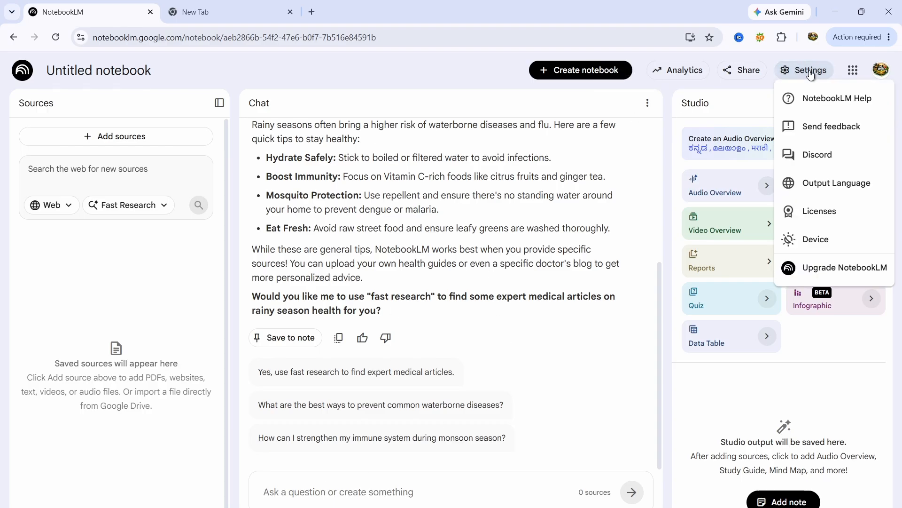
pyautogui.click(839, 186)
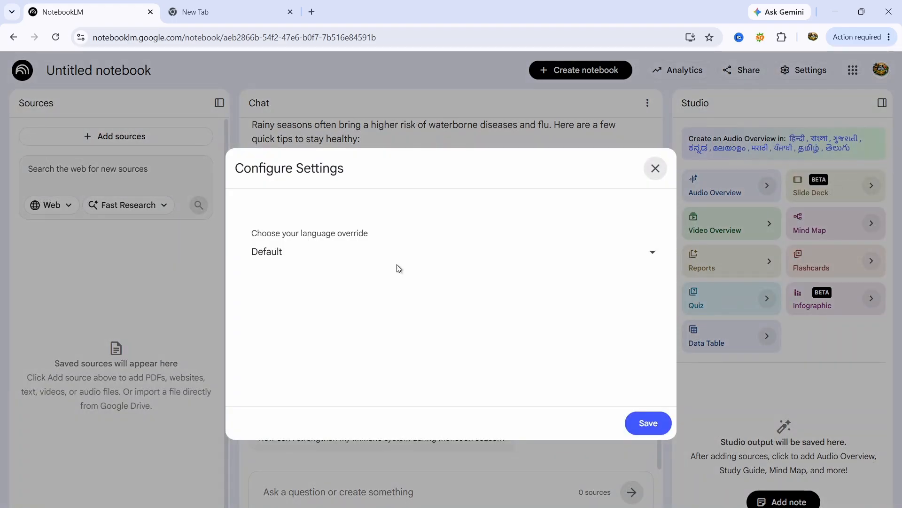
pyautogui.click(653, 258)
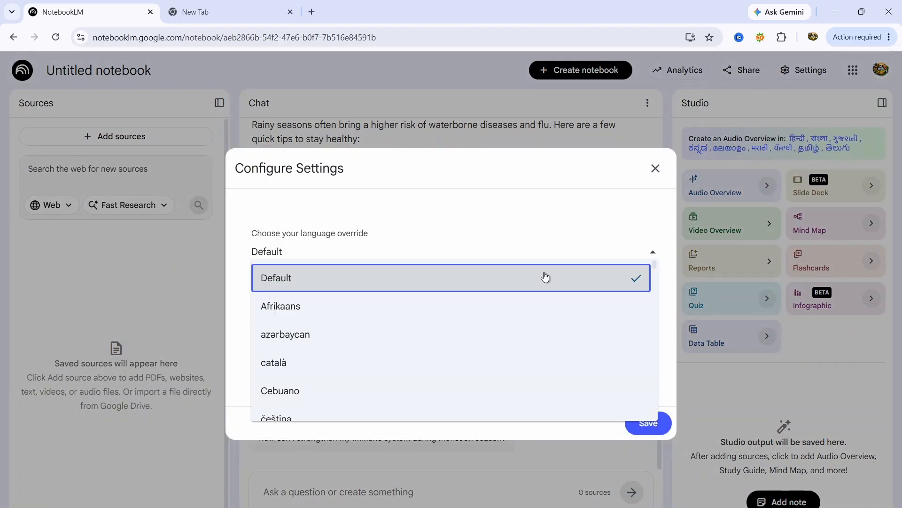
pyautogui.scroll(-8, 400, 318)
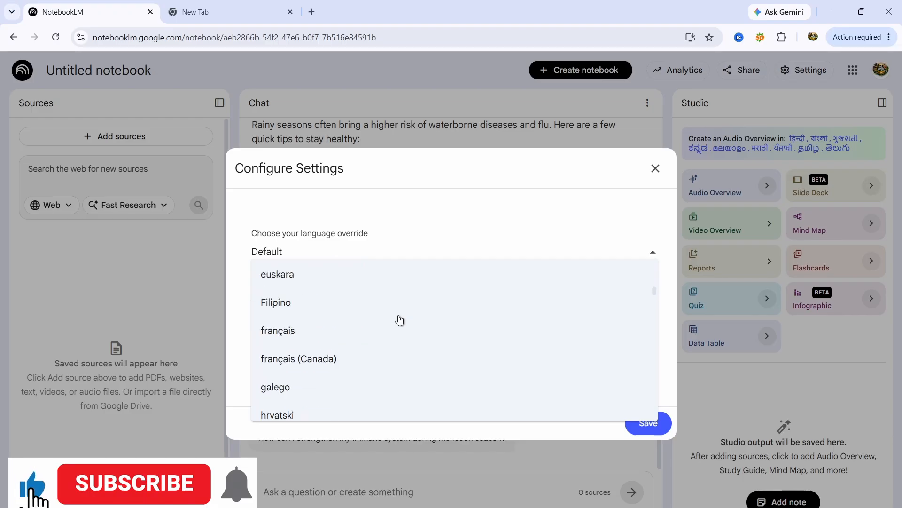
pyautogui.scroll(-10, 400, 320)
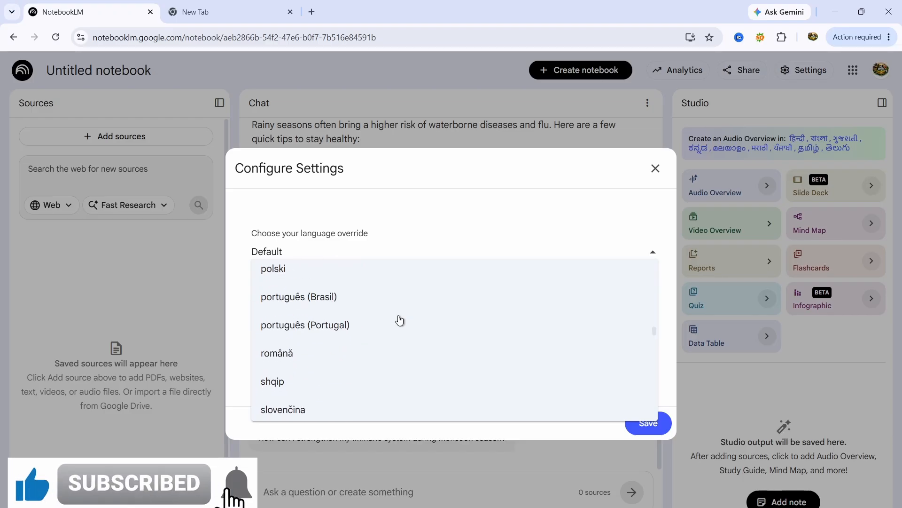
pyautogui.scroll(-15, 399, 320)
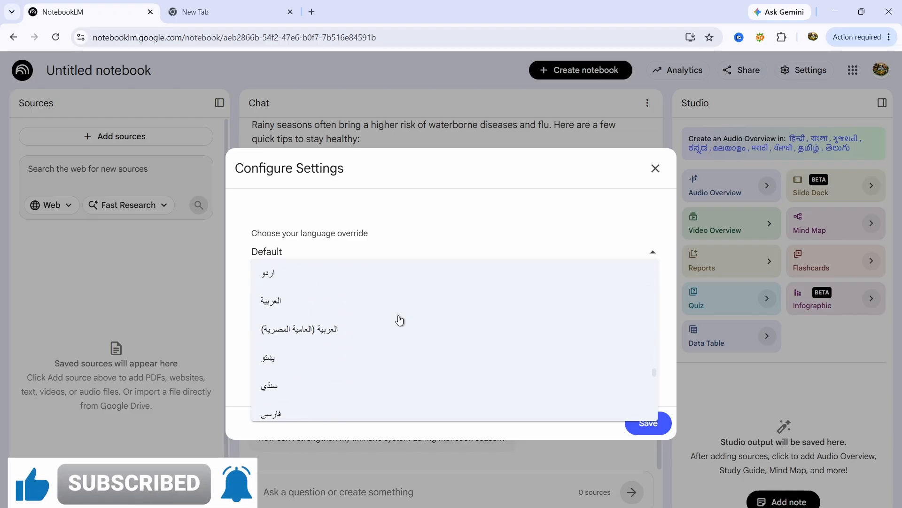
pyautogui.scroll(-15, 400, 320)
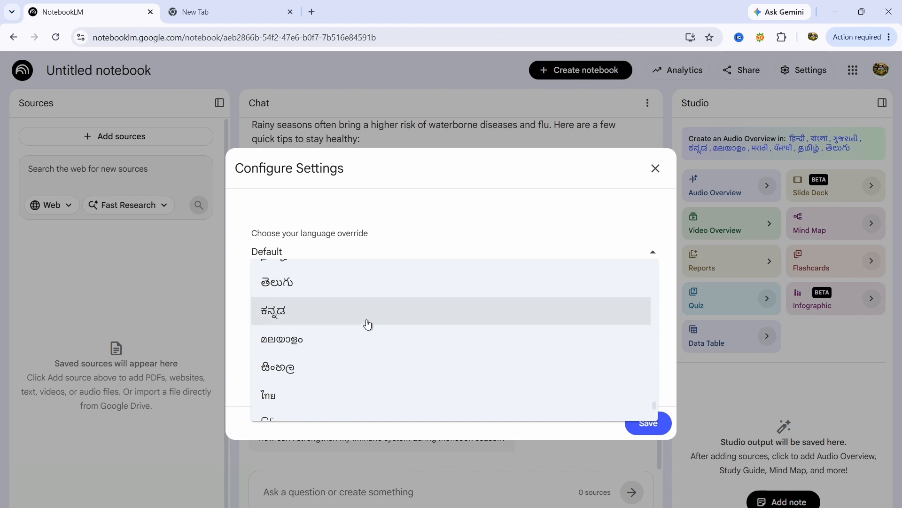
pyautogui.click(314, 287)
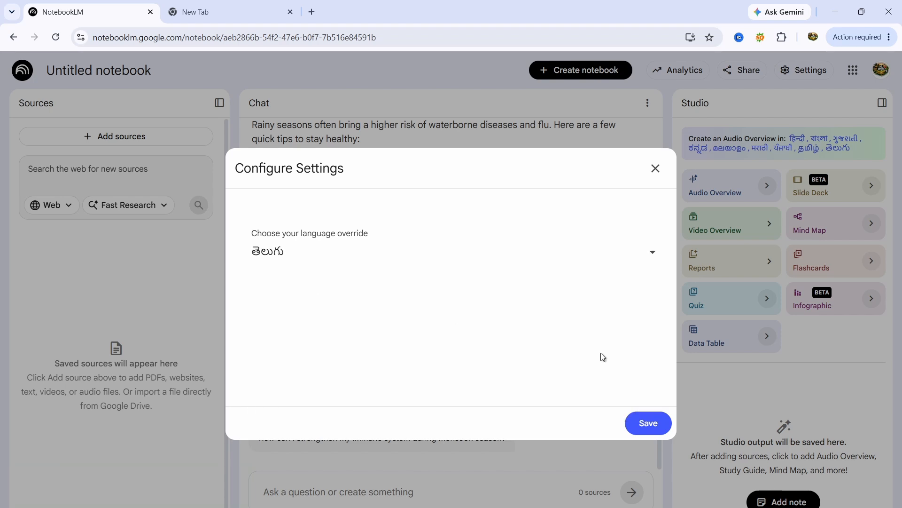
pyautogui.click(649, 424)
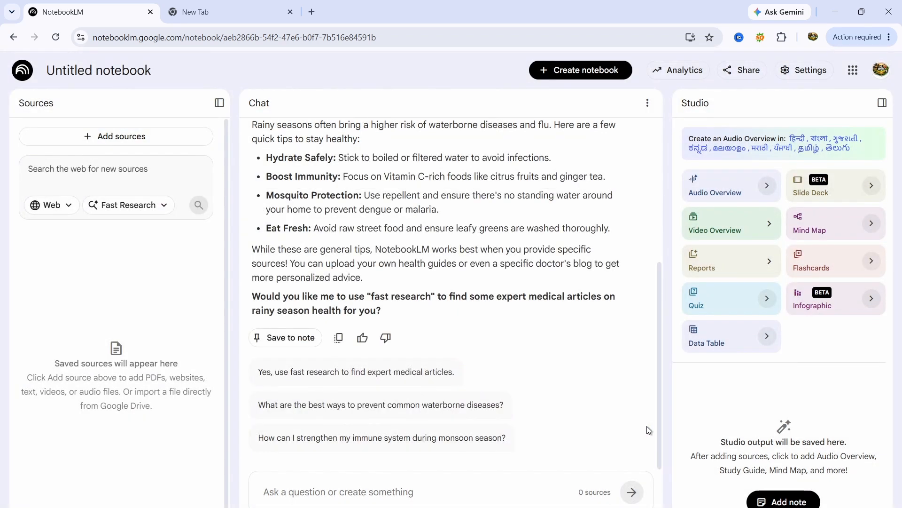
# Try to generate a Deep Dive Audio Overview in Telugu with the default length.
pyautogui.click(839, 150)
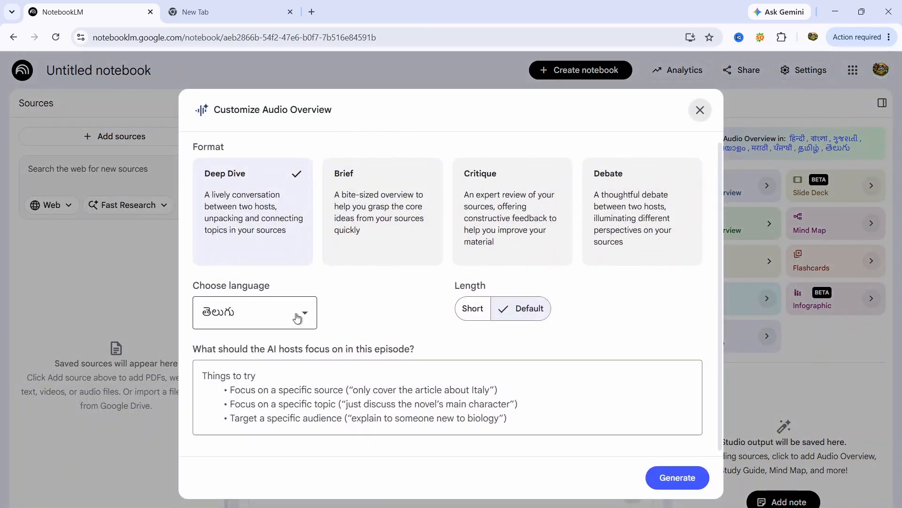
pyautogui.click(673, 479)
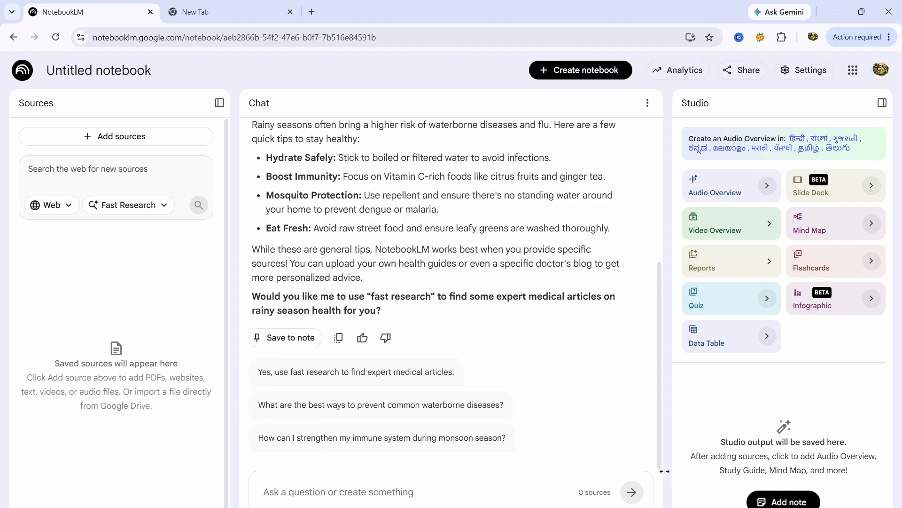
# Ask the notebook chat for "rainy season health tips in telugu" and read the answer.
pyautogui.scroll(5, 392, 381)
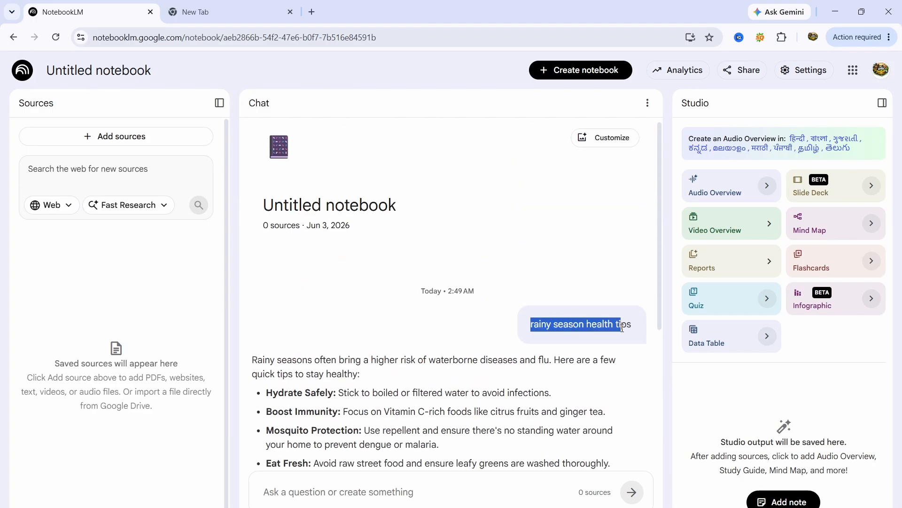
pyautogui.click(295, 497)
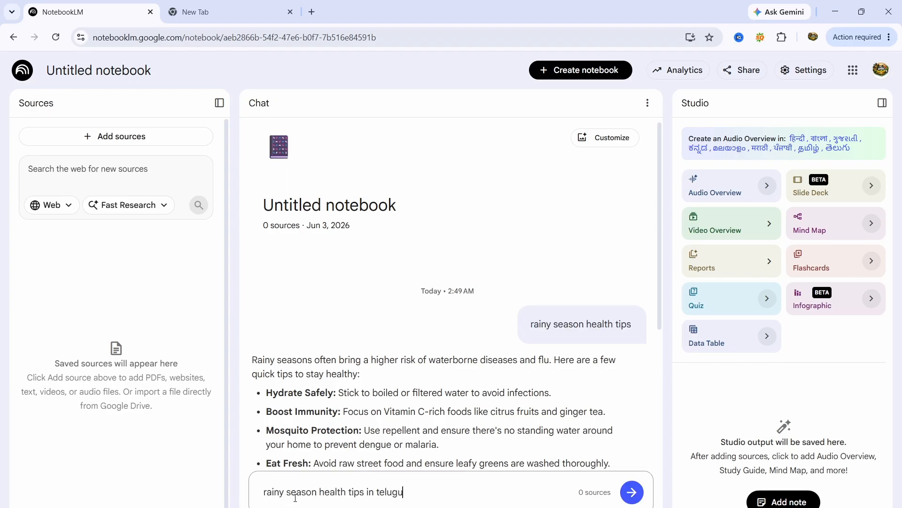
pyautogui.press('Return')
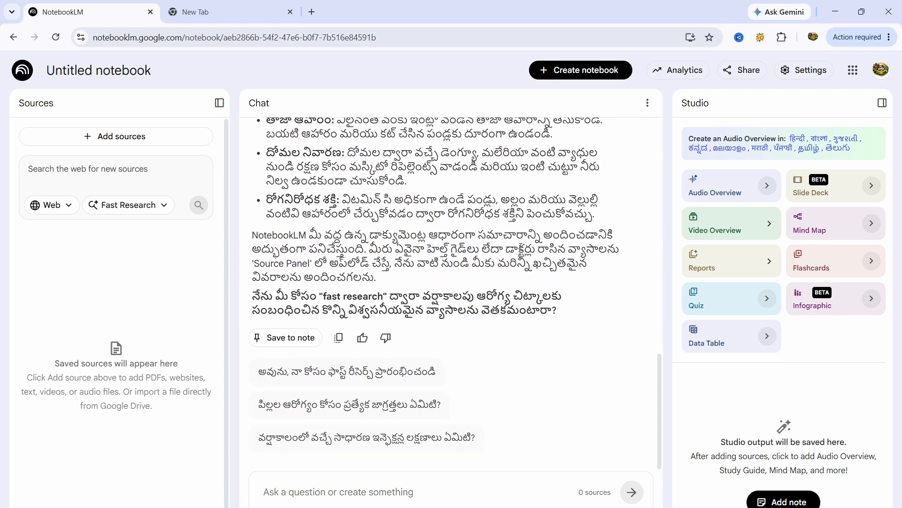
pyautogui.scroll(3, 476, 213)
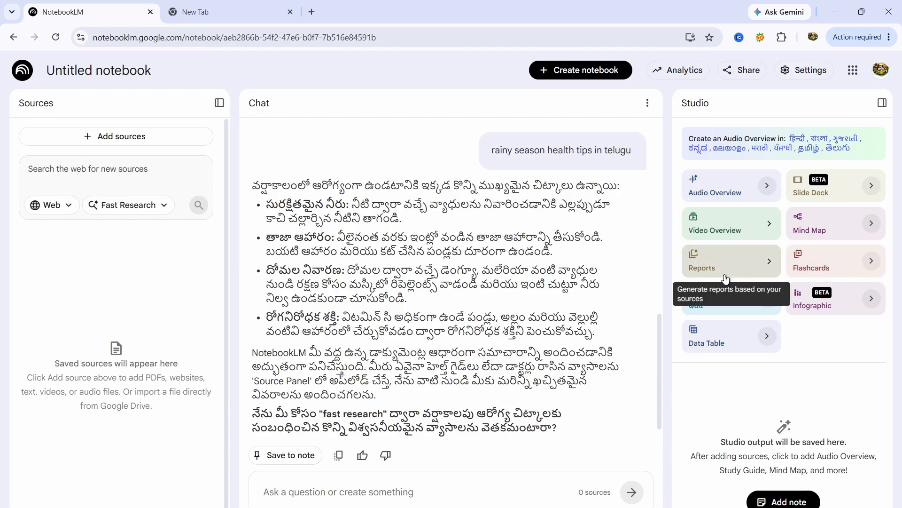
# Request an Audio Overview and import the Fast Research web sources on monsoon health into the notebook.
pyautogui.click(742, 196)
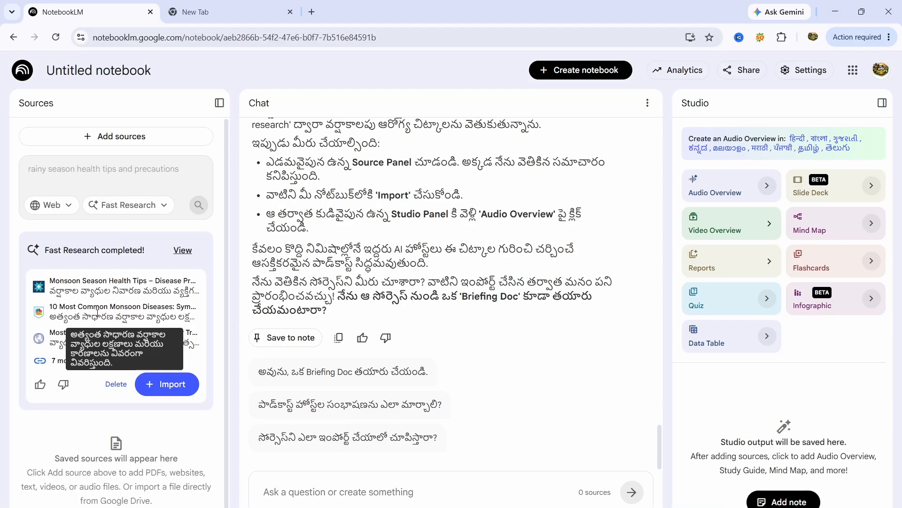
pyautogui.scroll(-1, 96, 315)
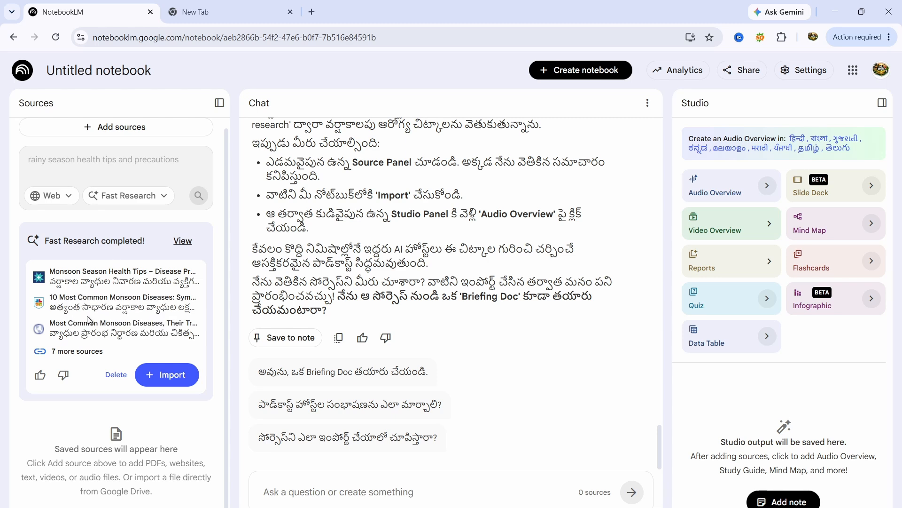
pyautogui.click(166, 384)
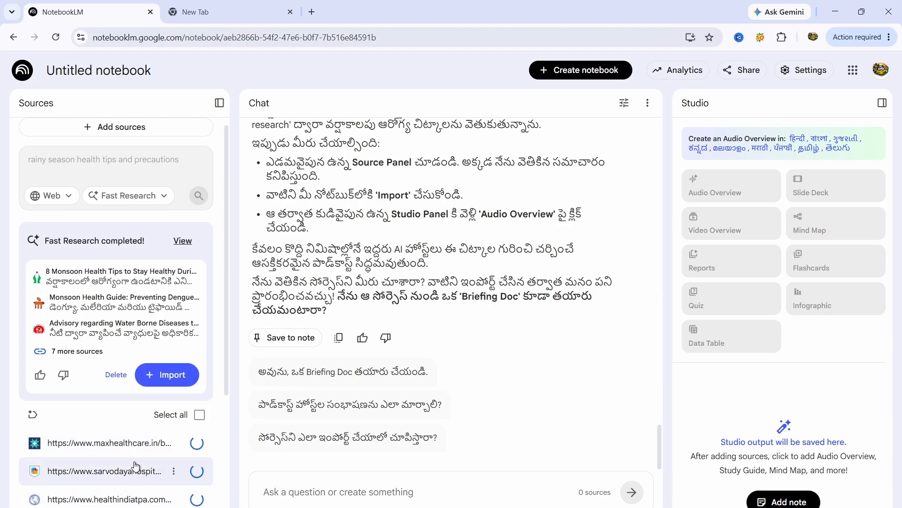
pyautogui.scroll(-3, 135, 466)
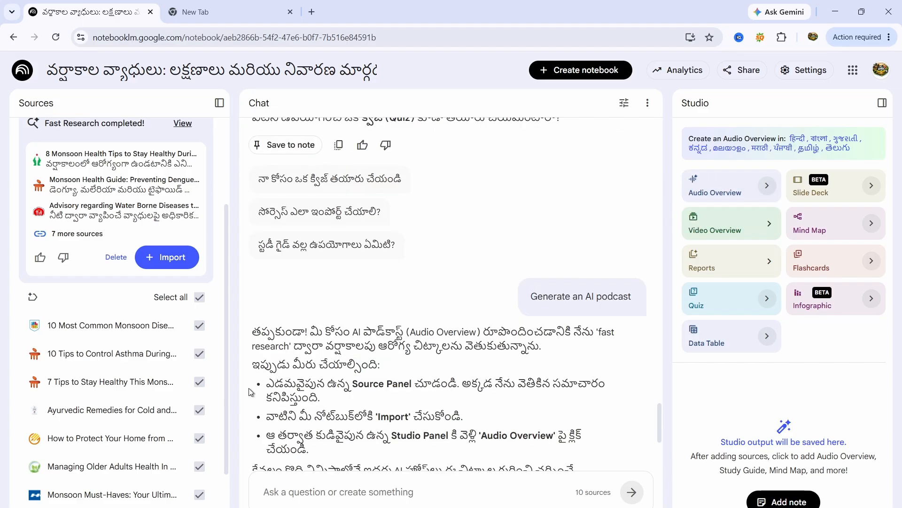
pyautogui.scroll(-1, 143, 383)
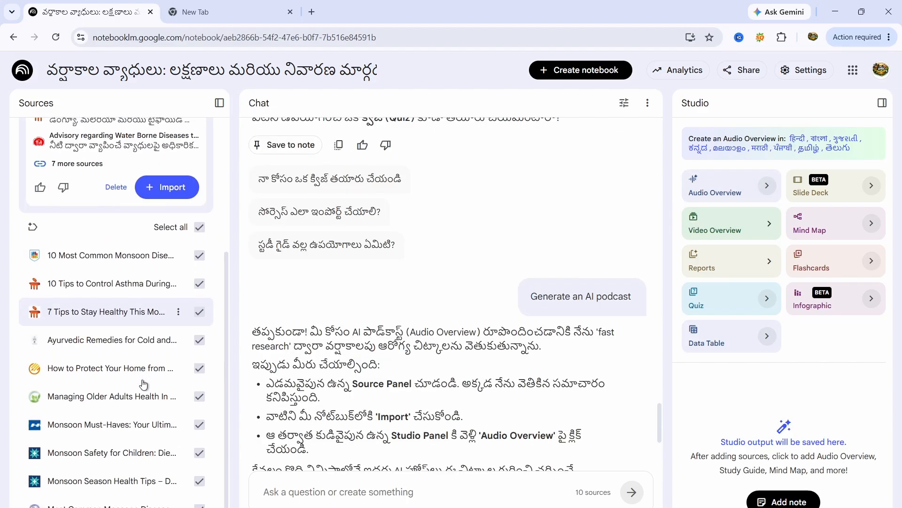
# Generate an Audio Overview from the imported monsoon health sources and read the chat's podcast instructions.
pyautogui.click(716, 192)
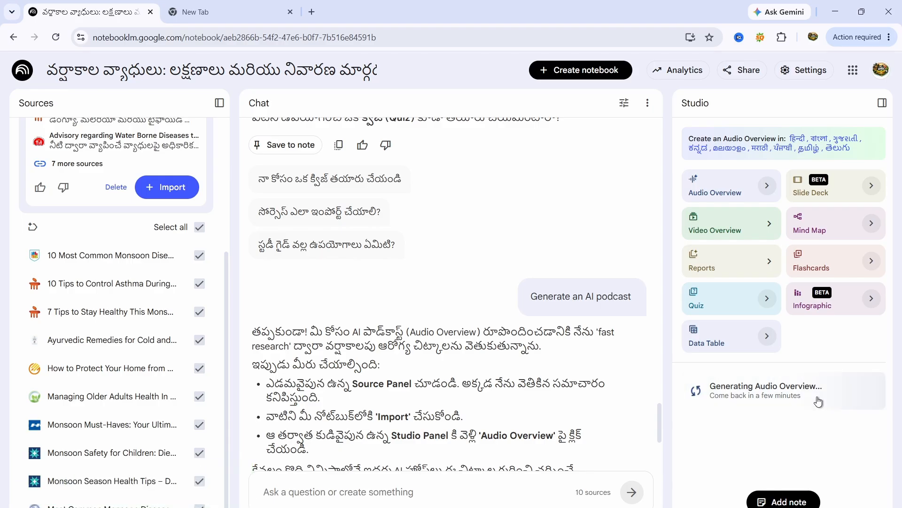
pyautogui.scroll(4, 110, 463)
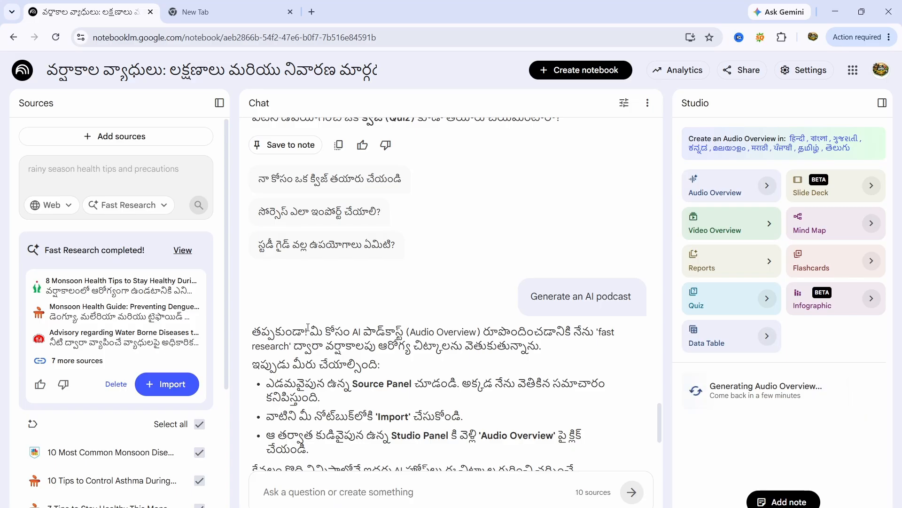
pyautogui.scroll(-3, 334, 317)
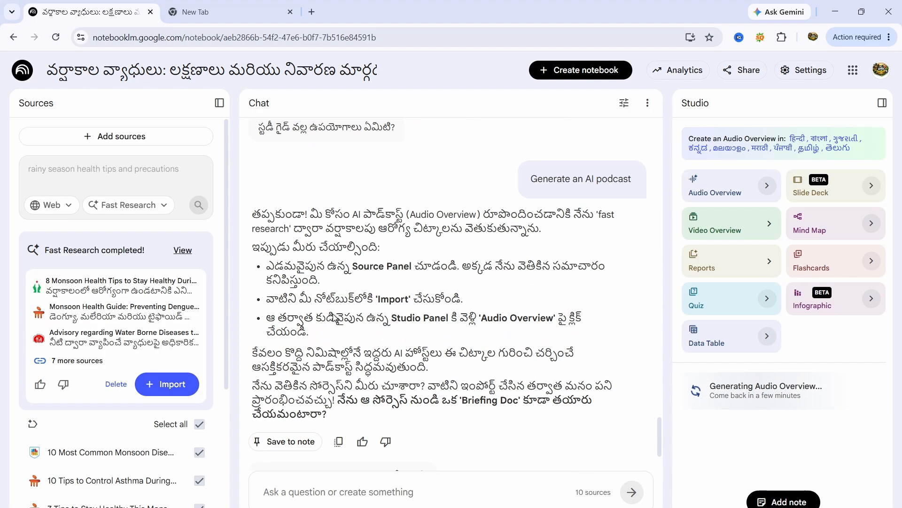
pyautogui.scroll(-3, 154, 267)
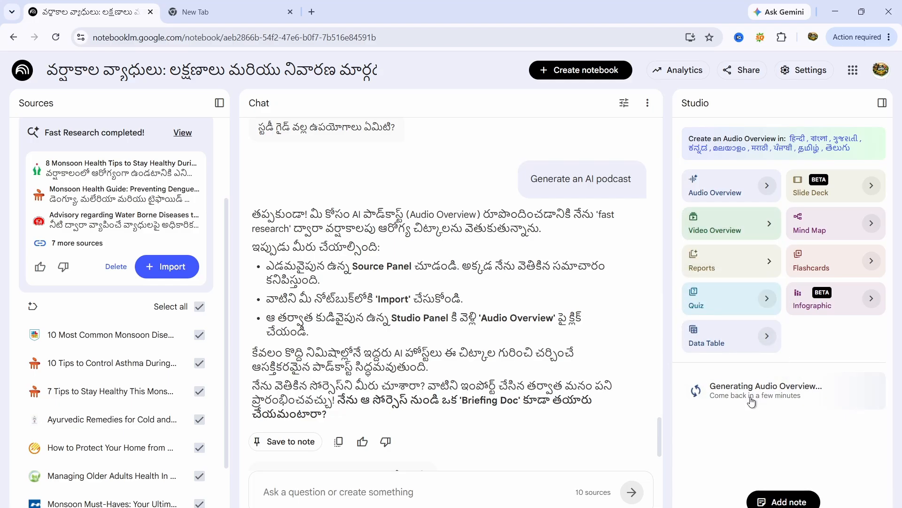
# Generate a Video Overview in the Explainer format, in Telugu (తెలుగు), with the Heritage visual style.
pyautogui.click(712, 231)
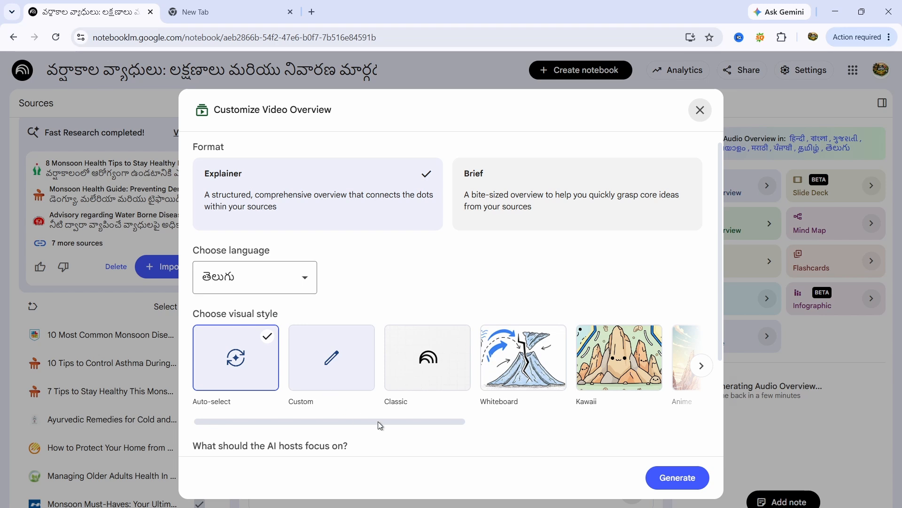
pyautogui.moveTo(380, 425); pyautogui.dragTo(595, 430)
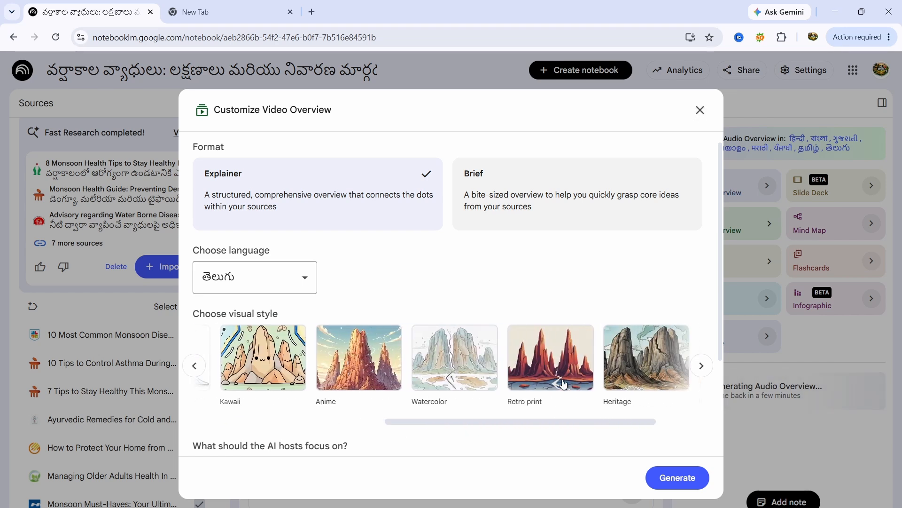
pyautogui.click(647, 357)
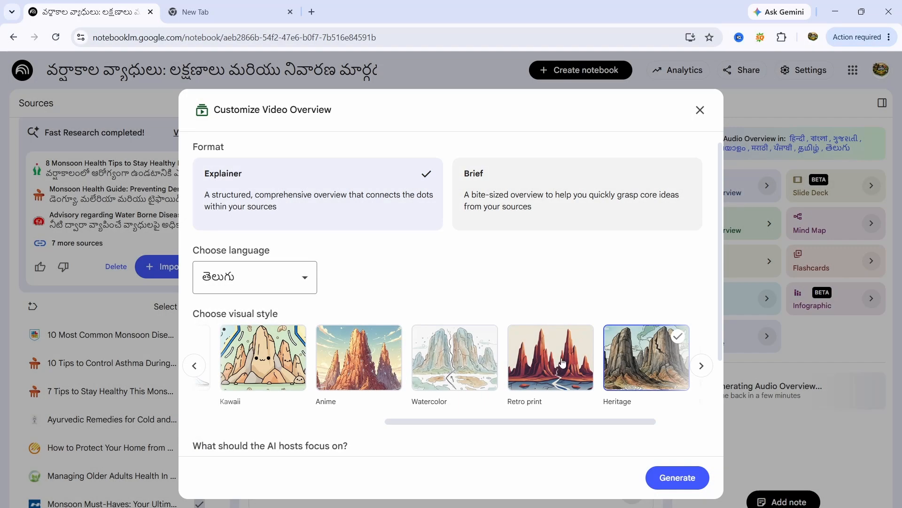
pyautogui.click(672, 478)
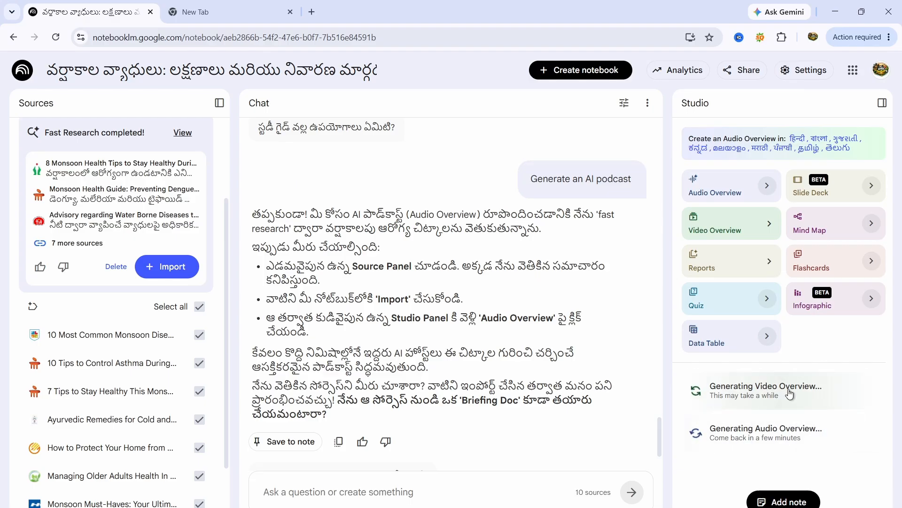
# Generate a Slide Deck and a set of Flashcards from the notebook's 10 sources.
pyautogui.click(826, 193)
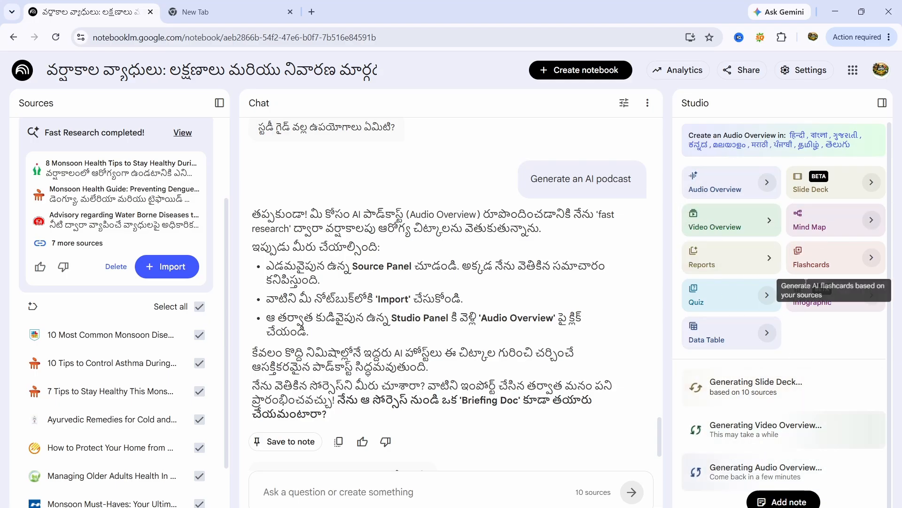
pyautogui.click(825, 265)
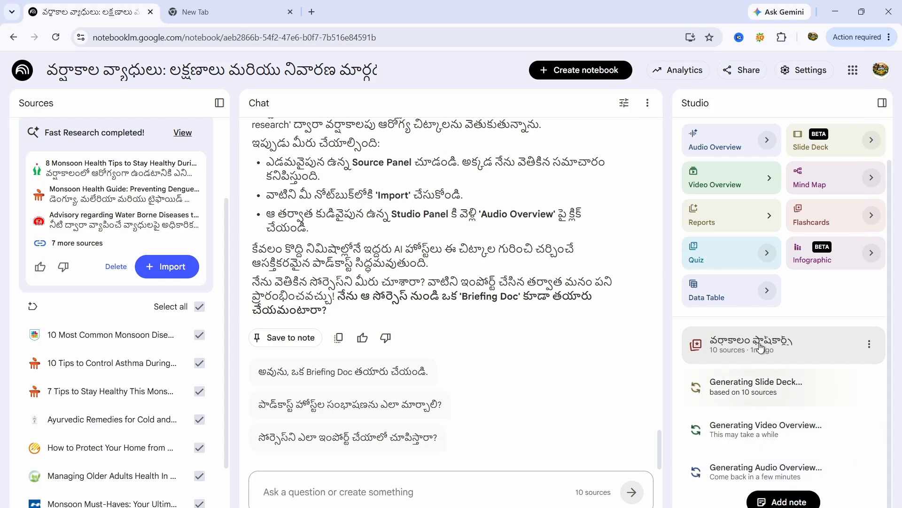
# Open the generated Telugu flashcards and browse the questions forward from the first card to card 28.
pyautogui.click(723, 345)
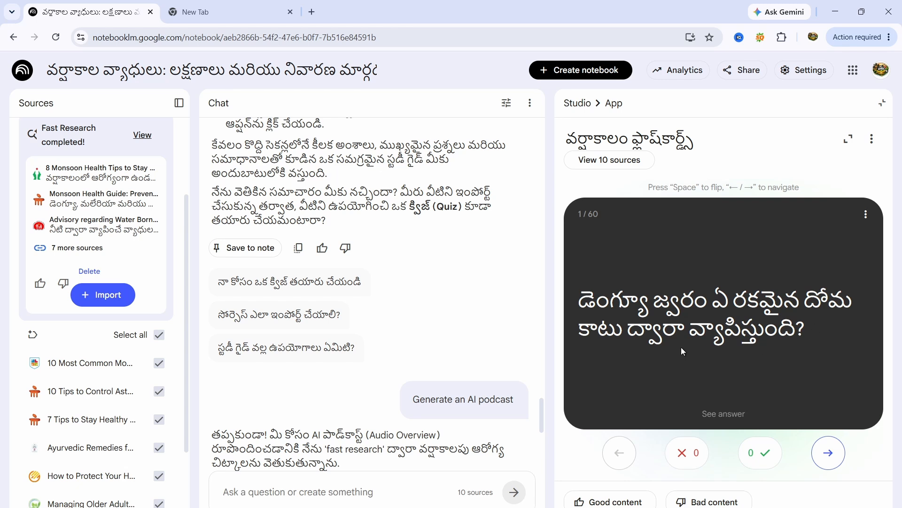
pyautogui.press('Right')
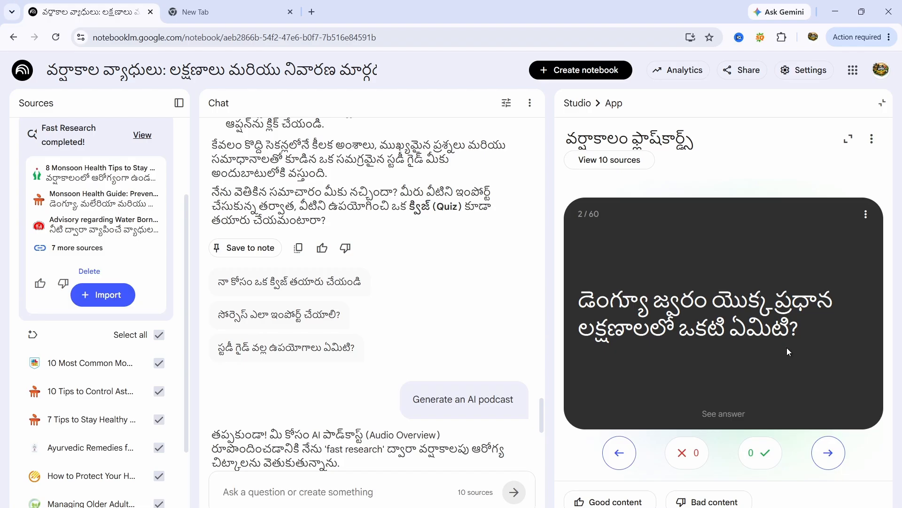
pyautogui.press('Right')
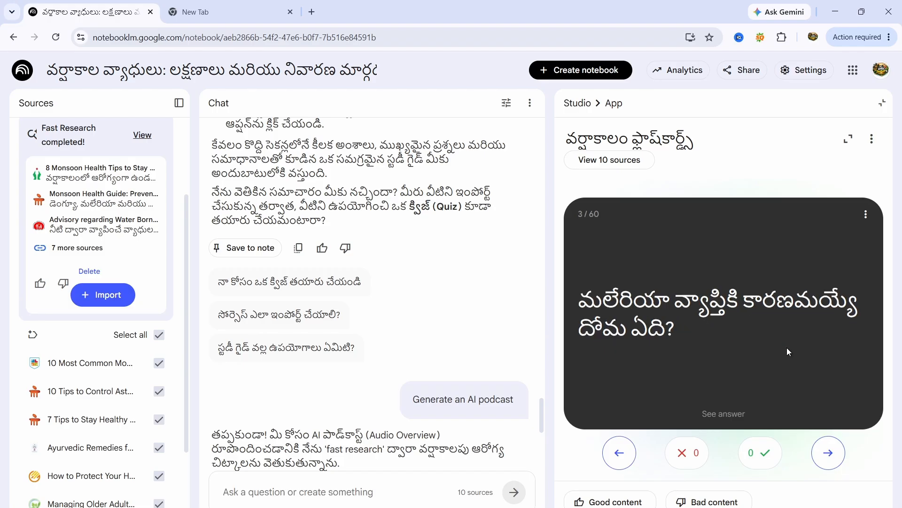
pyautogui.press('Right')
pyautogui.press('Right')
pyautogui.press('Right')
pyautogui.press('Right')
pyautogui.press('Right')
pyautogui.press('Right')
pyautogui.press('Right')
pyautogui.press('Right')
pyautogui.press('Right')
pyautogui.press('Right')
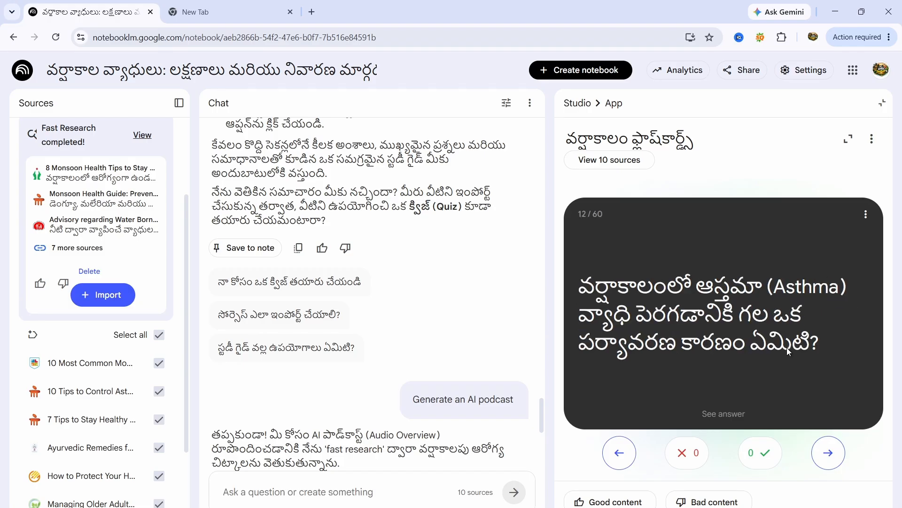
pyautogui.press('Right')
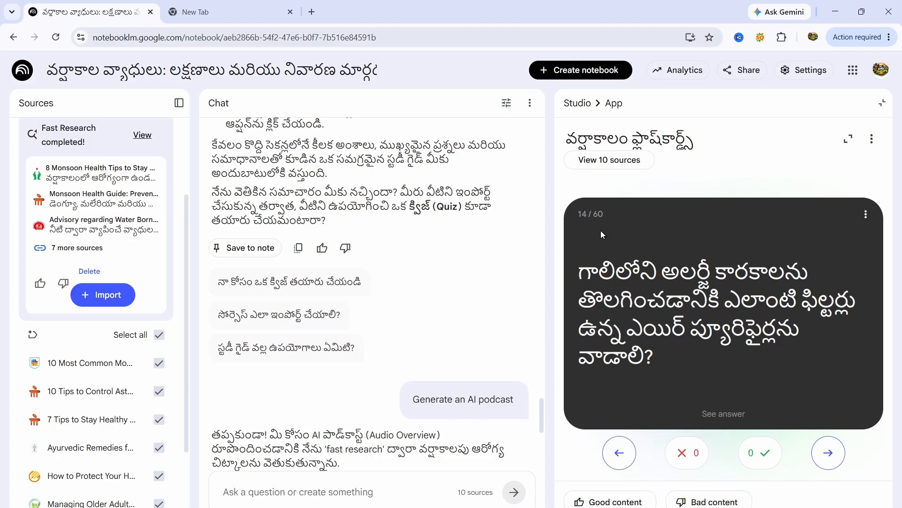
pyautogui.press('Right')
pyautogui.press('Right')
pyautogui.press('Right')
pyautogui.press('Right')
pyautogui.press('Right')
pyautogui.press('Right')
pyautogui.press('Right')
pyautogui.press('Right')
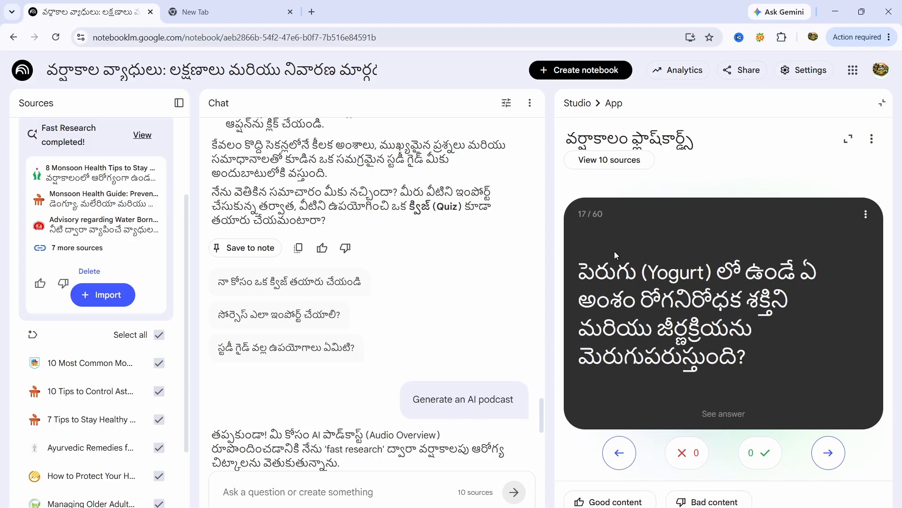
pyautogui.press('Right')
pyautogui.press('Right')
pyautogui.press('Right')
pyautogui.press('Right')
pyautogui.press('Right')
pyautogui.press('Right')
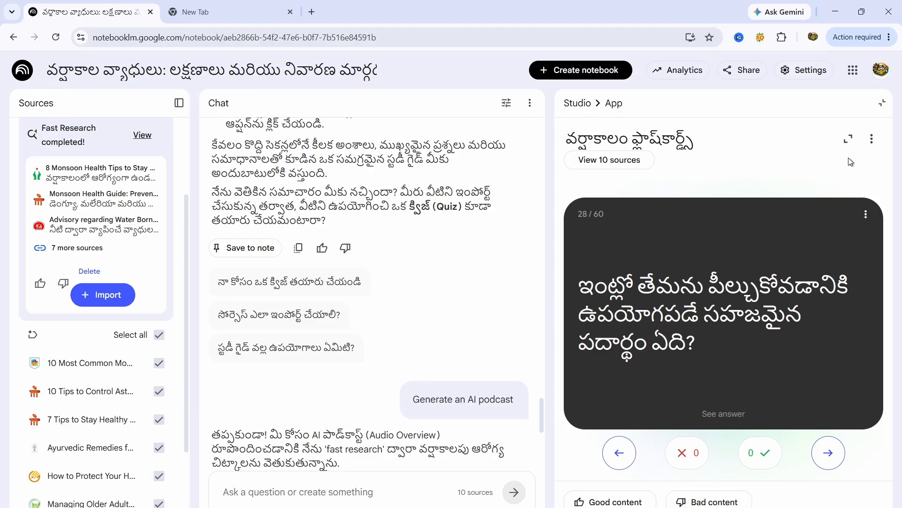
# Return from the flashcards to the Studio overview and play the generated Telugu Audio Overview.
pyautogui.click(587, 104)
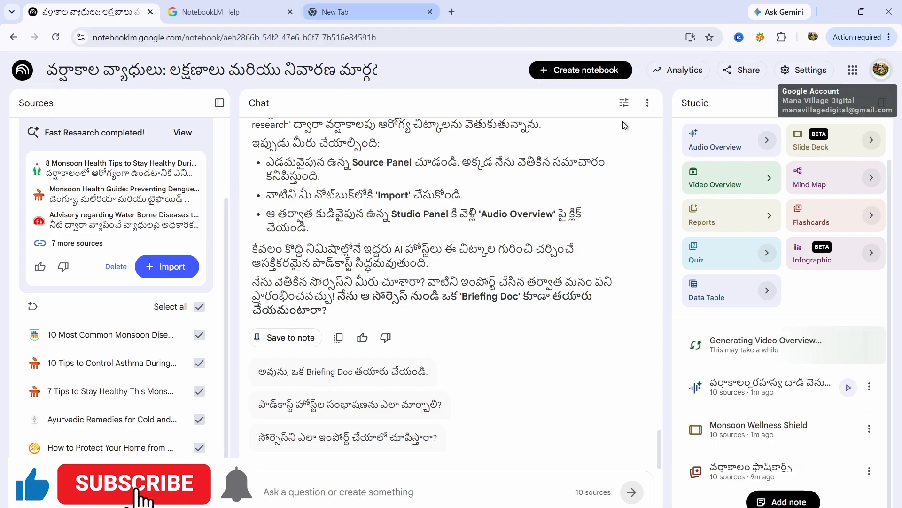
pyautogui.click(848, 390)
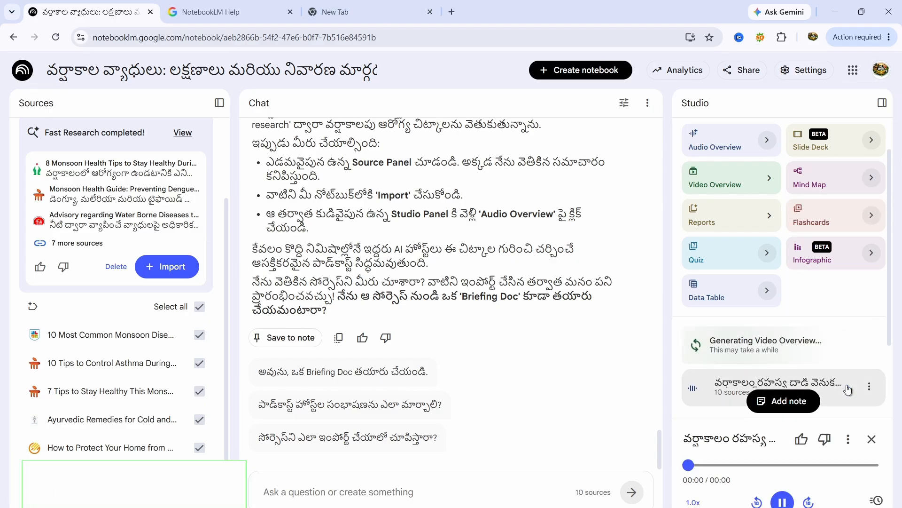